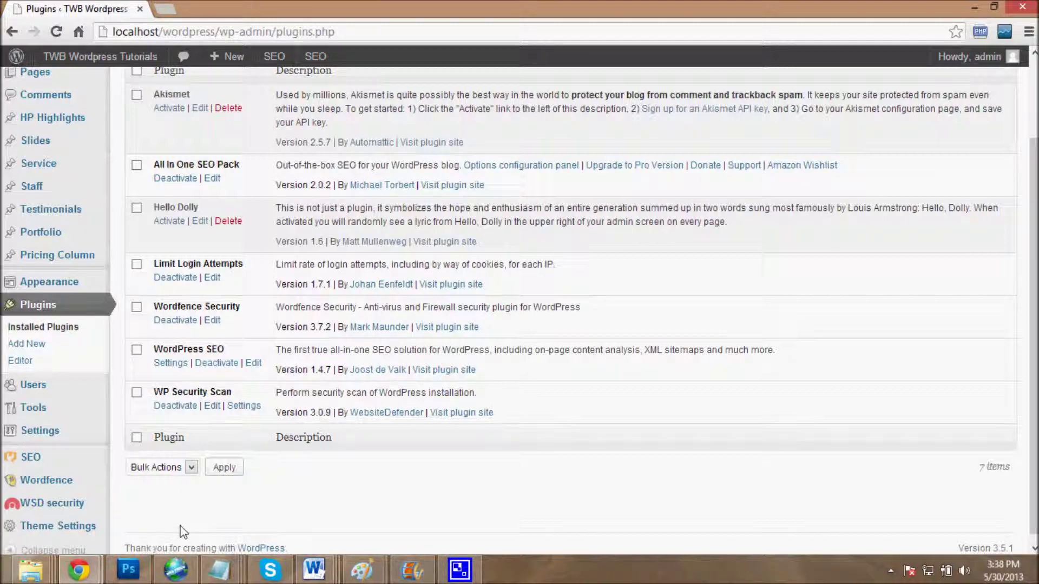
Step: Open the Wordfence Scan page from the admin sidebar
mouse_move(79, 490)
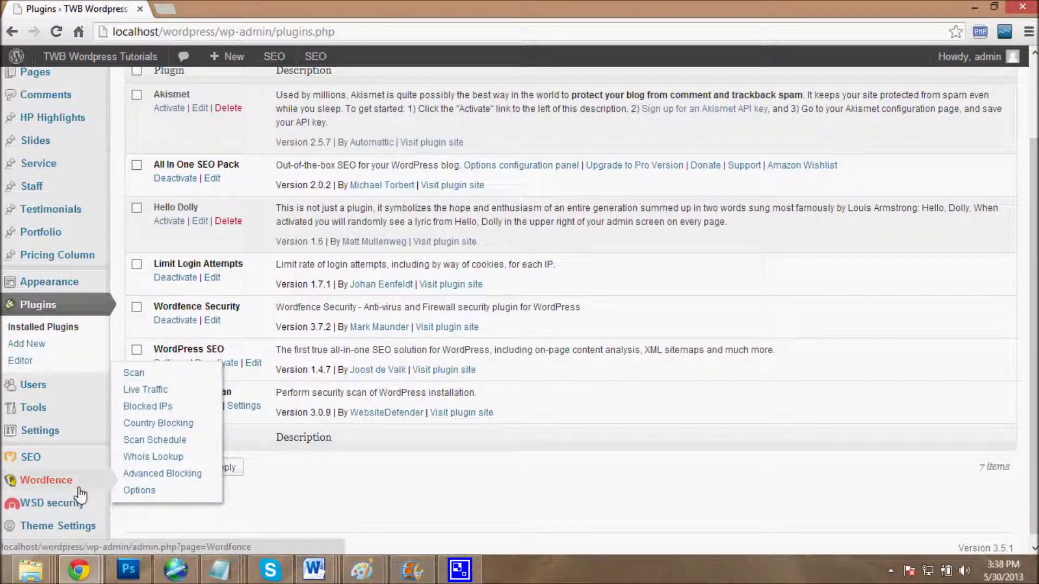
click(79, 489)
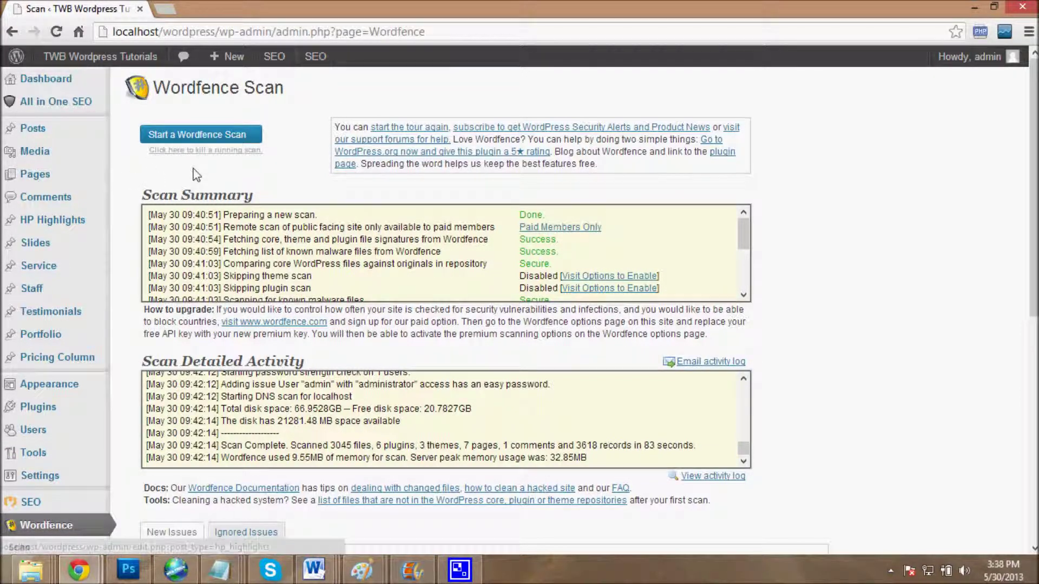
Step: Highlight the Scan Summary heading, the Problems found result and the weak-passwords row
drag(142, 199, 317, 203)
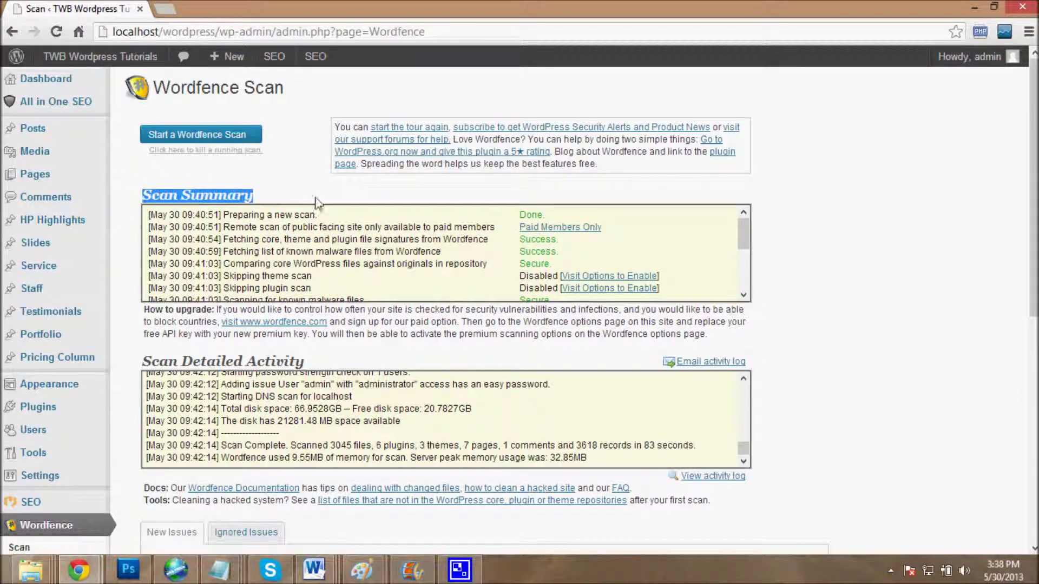
drag(744, 235, 744, 258)
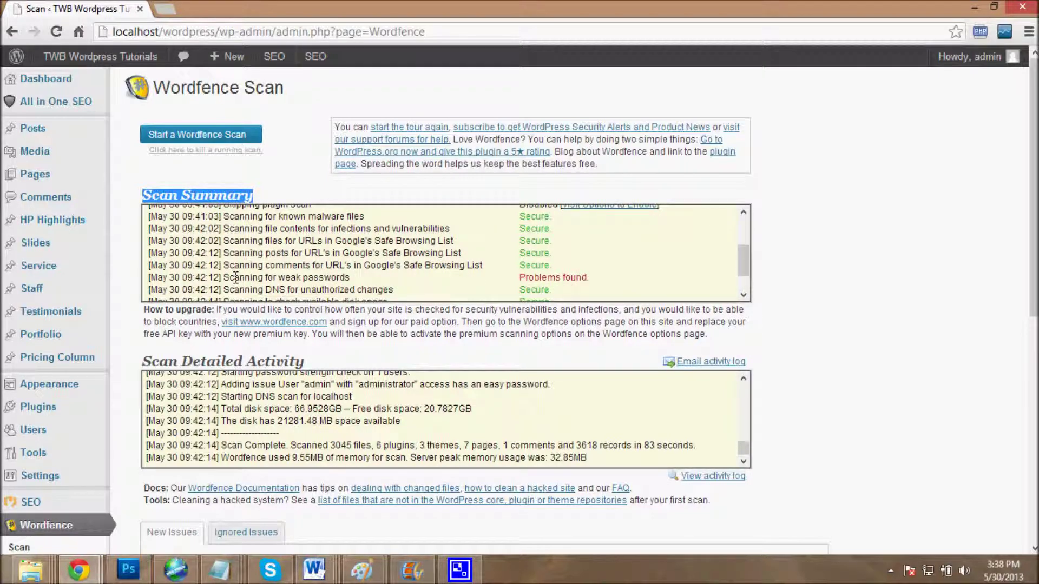
drag(520, 277, 586, 278)
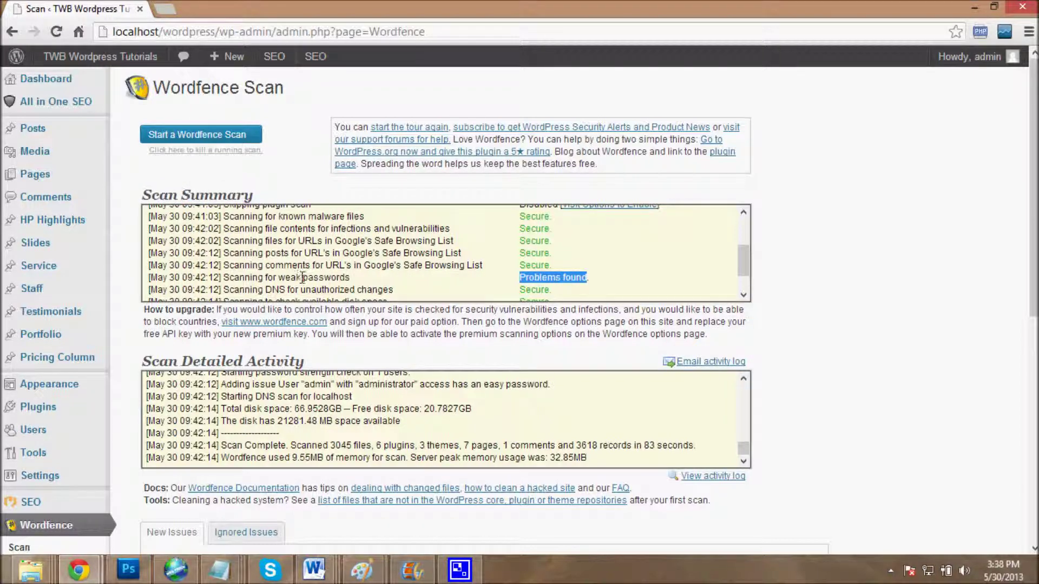
drag(303, 278, 340, 277)
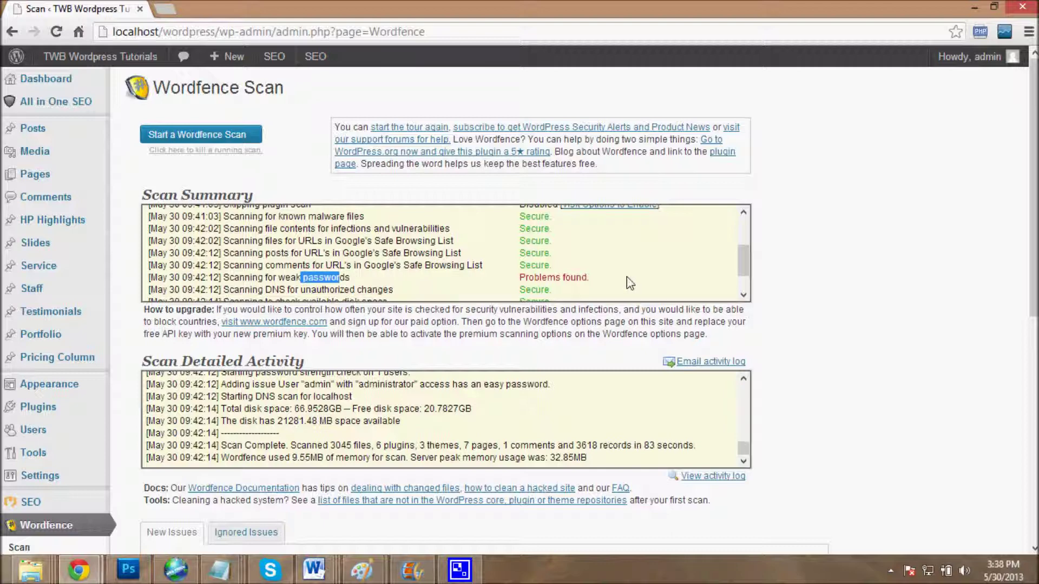
Step: Scroll down to the New Issues section, then go to Wordfence Live Traffic
drag(744, 259, 748, 279)
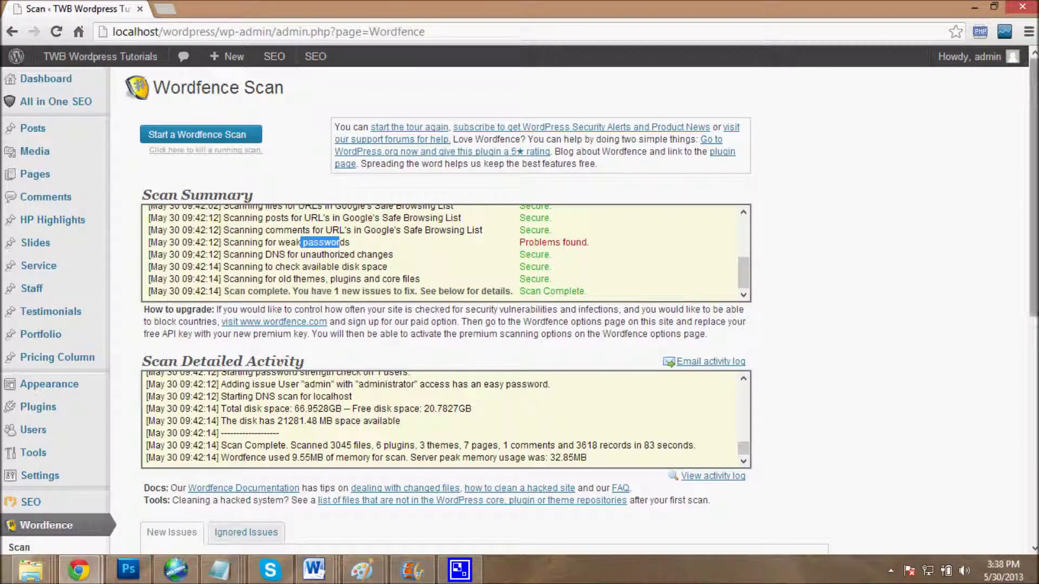
drag(1034, 184, 1033, 257)
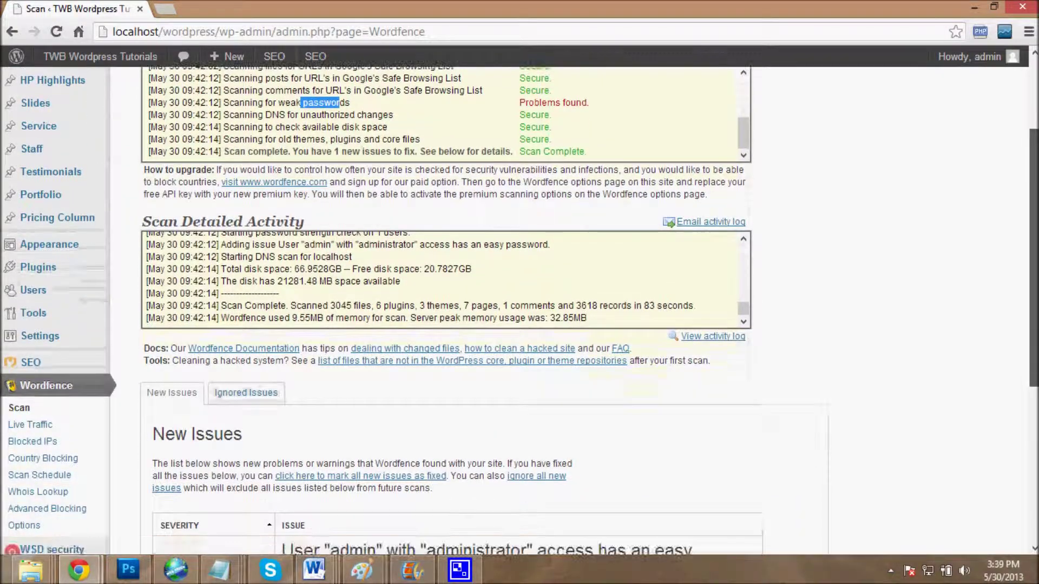
click(15, 426)
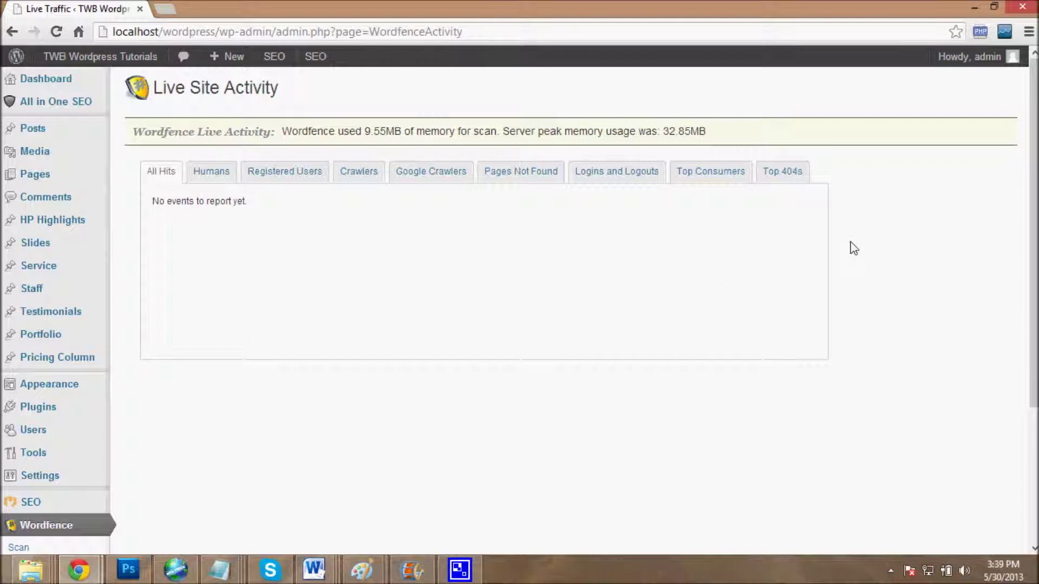
Step: On Blocked IPs, enter partial IP 182.324 and erase it, then go to Country Blocking
scroll(851, 246, down, 3)
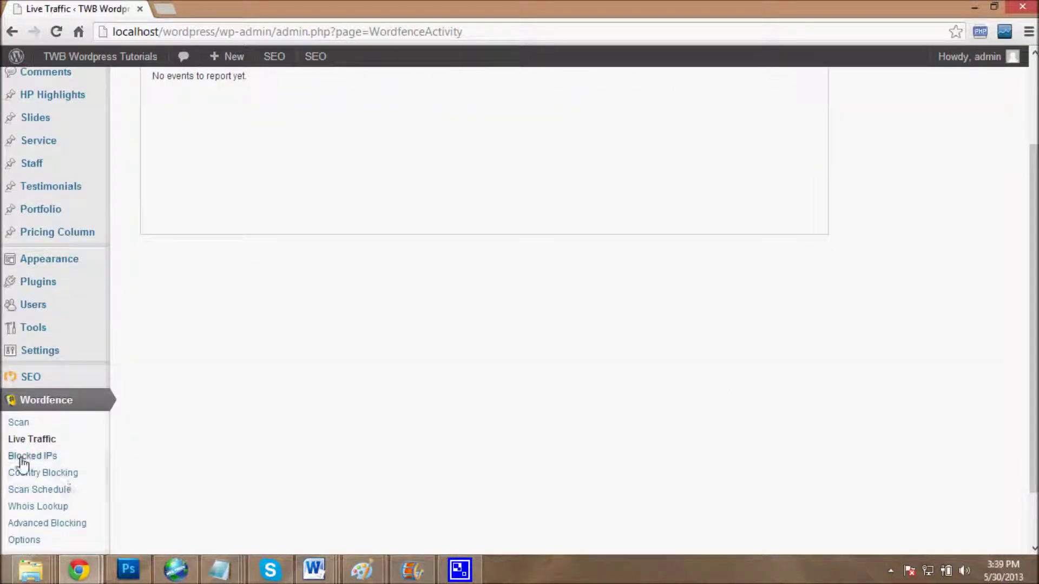
click(21, 458)
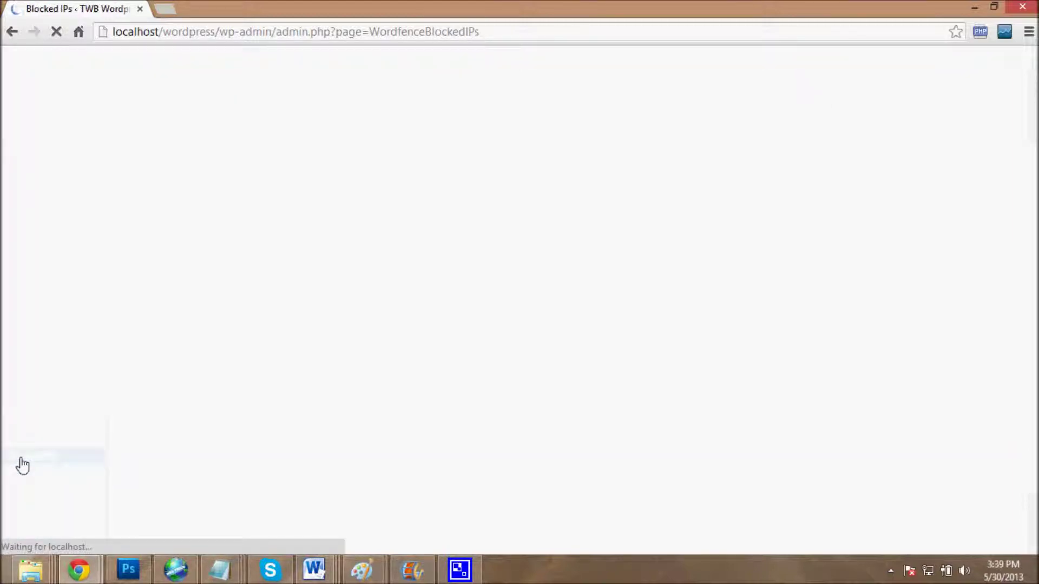
click(508, 180)
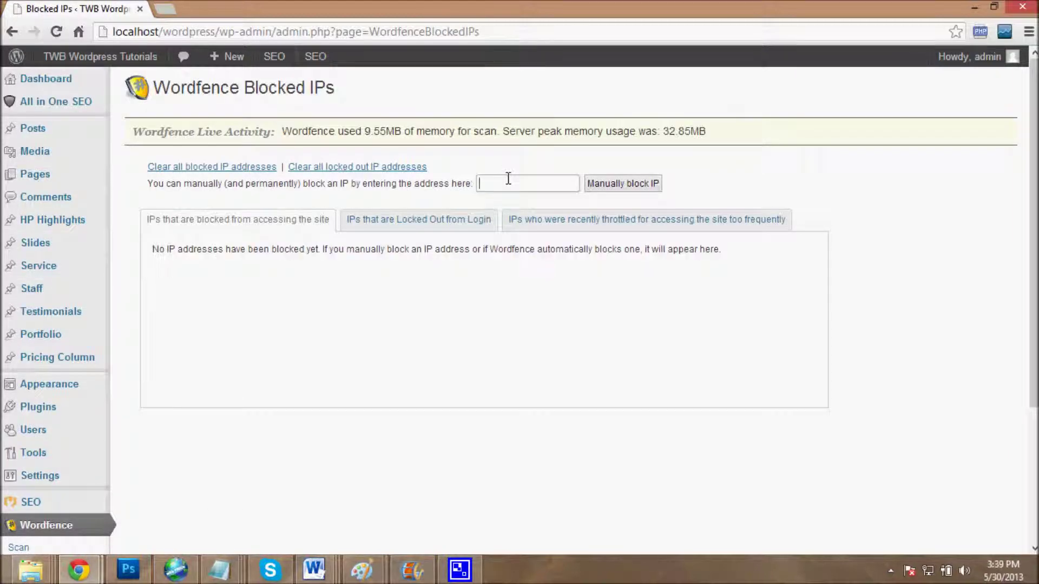
text(182.324)
key(BackSpace)
key(BackSpace)
key(BackSpace)
key(BackSpace)
key(BackSpace)
key(BackSpace)
key(BackSpace)
scroll(450, 271, down, 3)
click(73, 447)
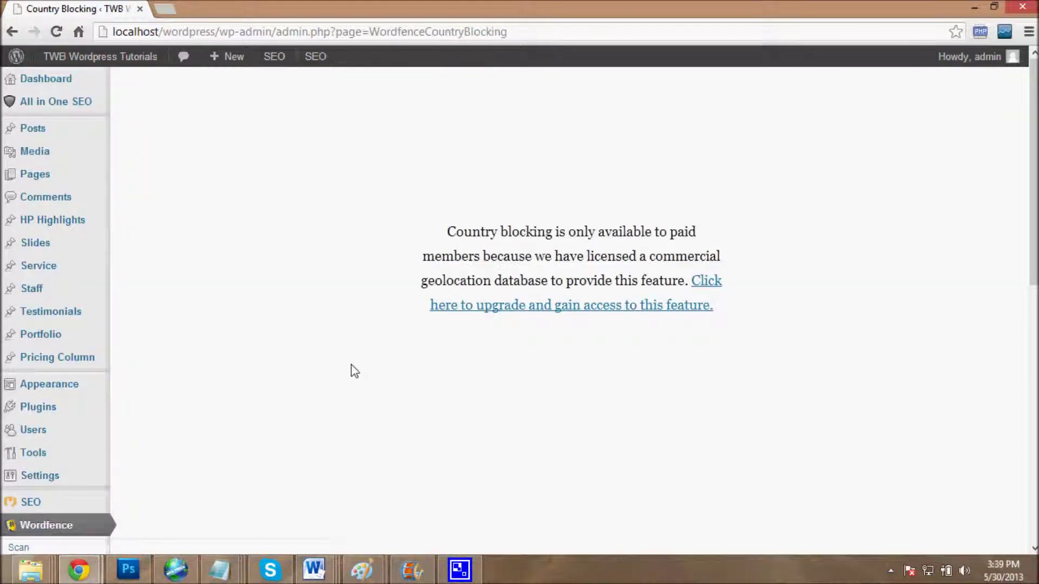
Step: Scroll the Country Blocking list, then view the paid-only Scan Schedule page
scroll(354, 371, down, 1)
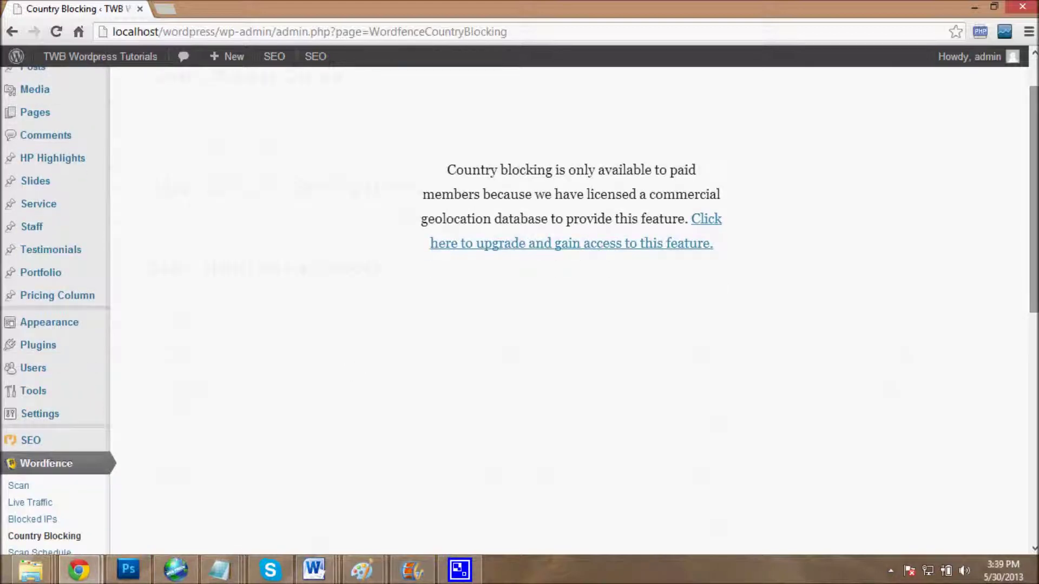
scroll(418, 388, down, 4)
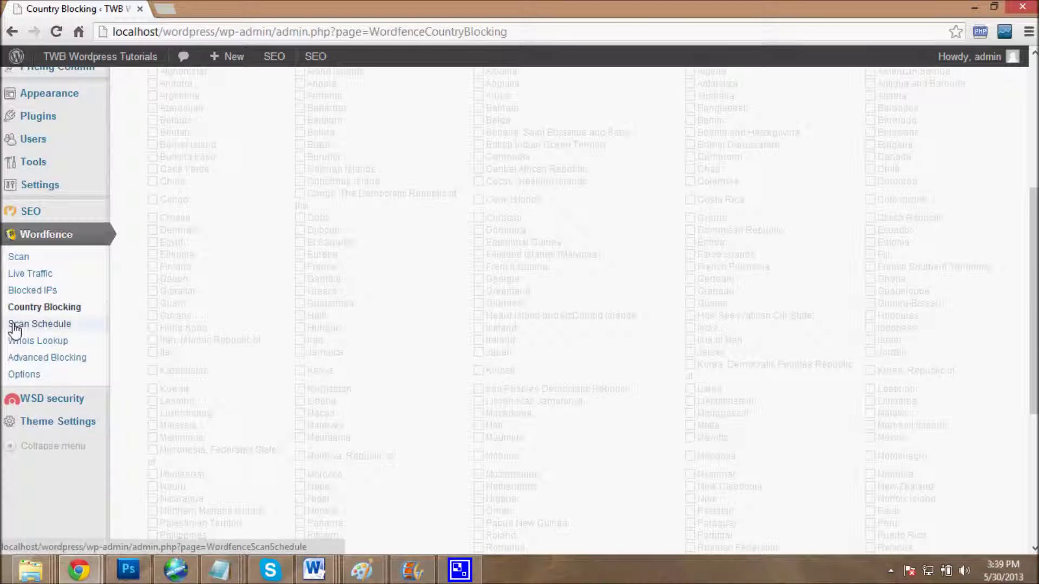
click(31, 330)
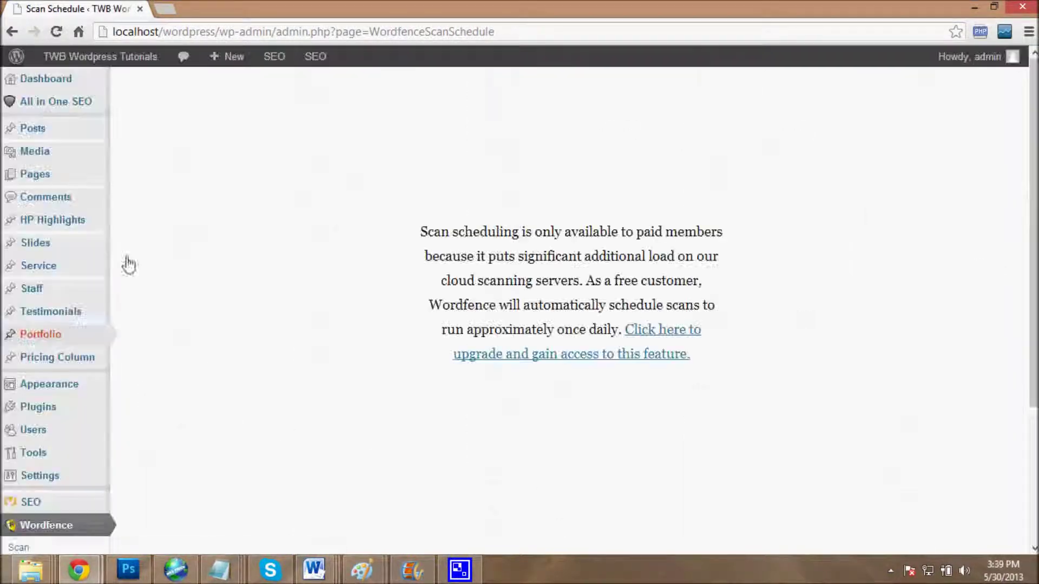
scroll(159, 436, down, 3)
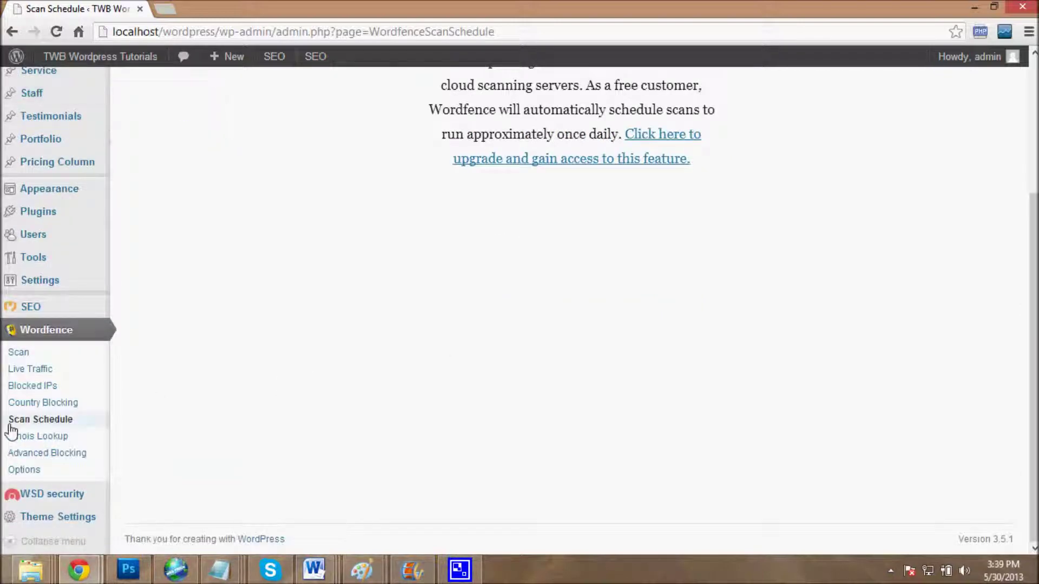
Step: Run a Wordfence Whois Lookup on the IP 182.182
click(27, 442)
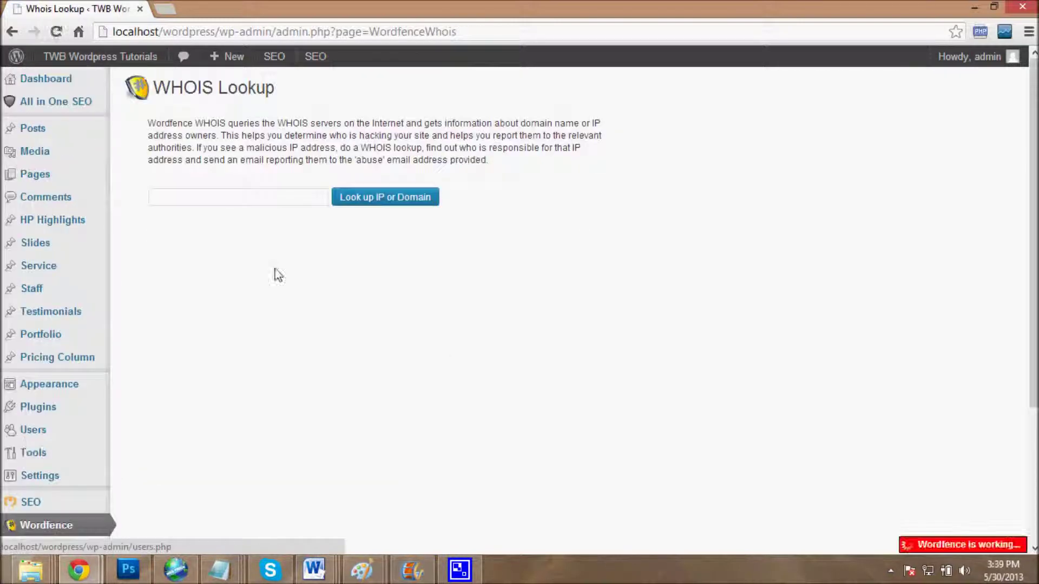
click(269, 198)
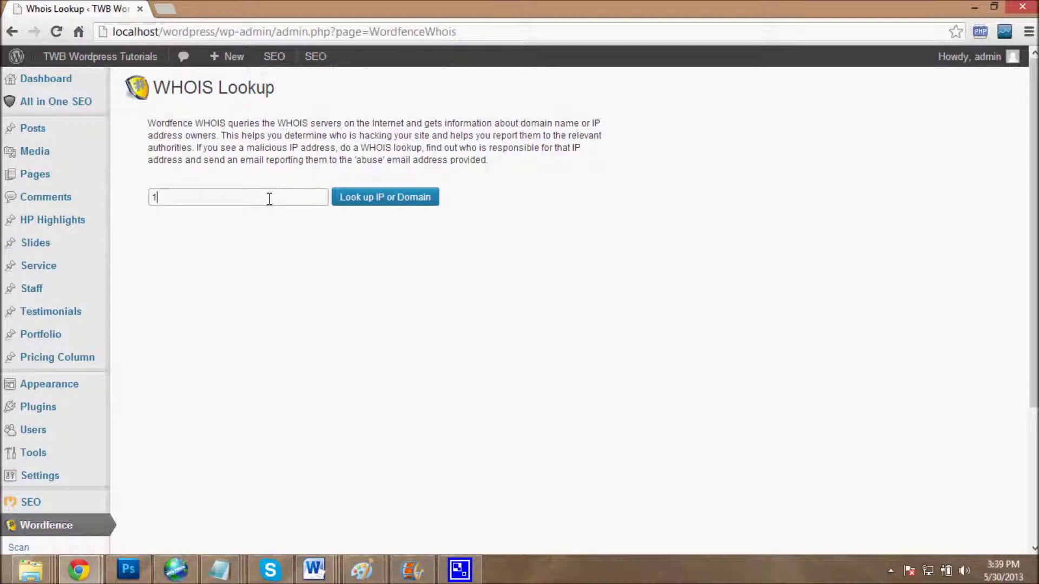
click(382, 197)
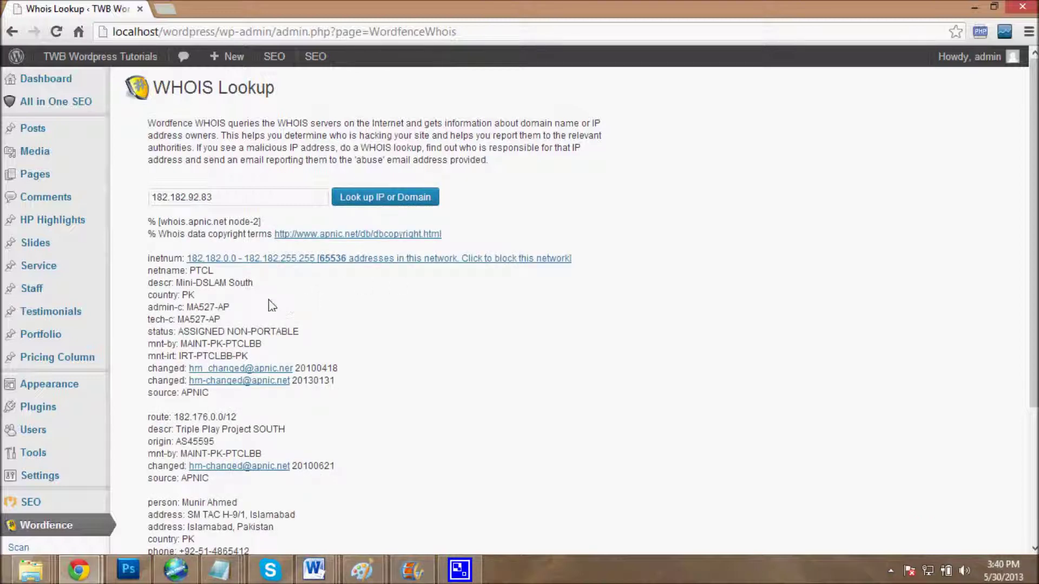
Step: Review the PTCL network details for 182.182.0.0 – 182.182.255.255, then go to Advanced Blocking
scroll(265, 272, down, 1)
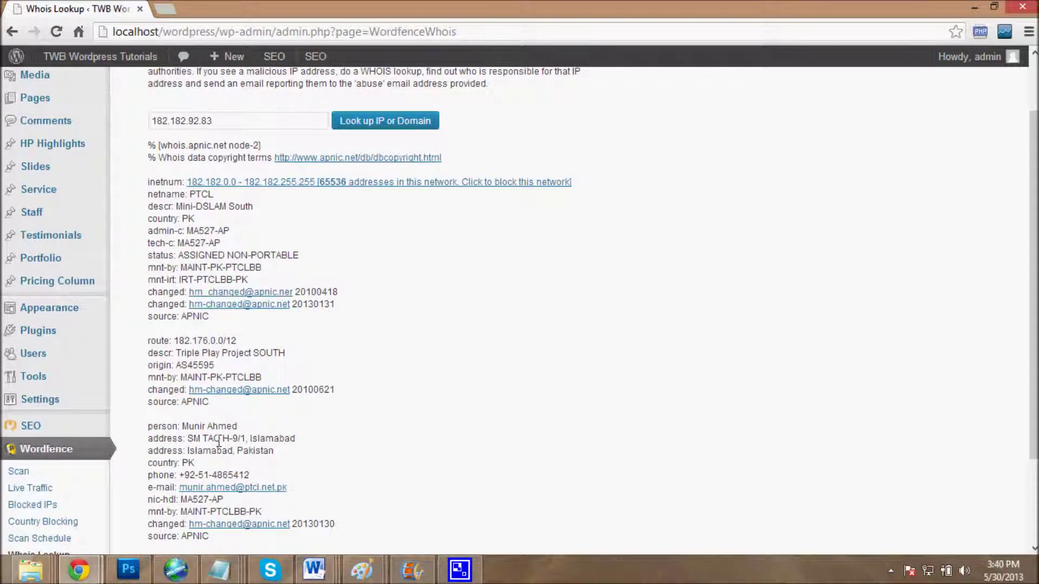
scroll(258, 401, down, 3)
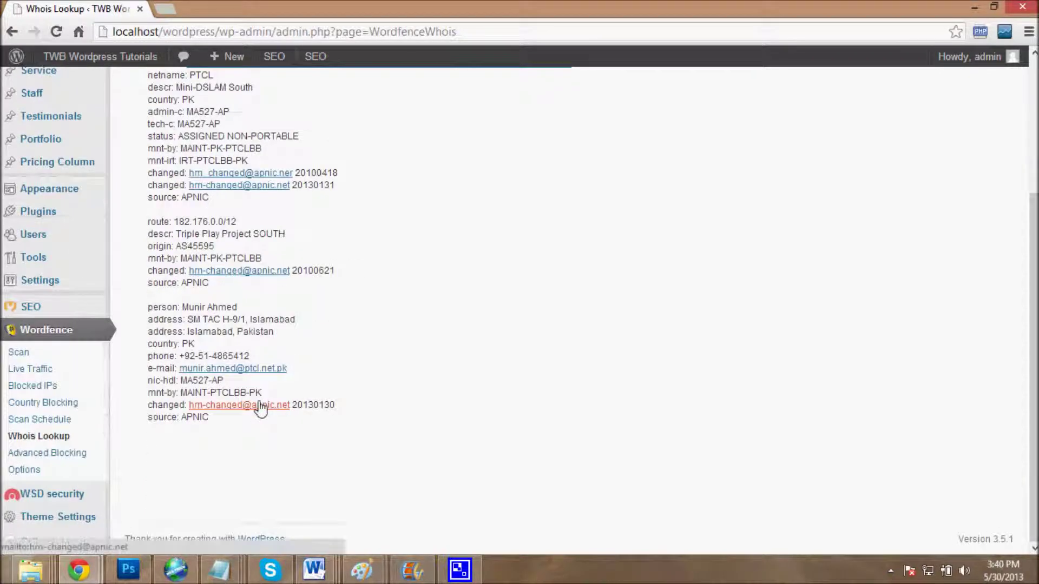
scroll(260, 411, up, 3)
scroll(268, 417, down, 2)
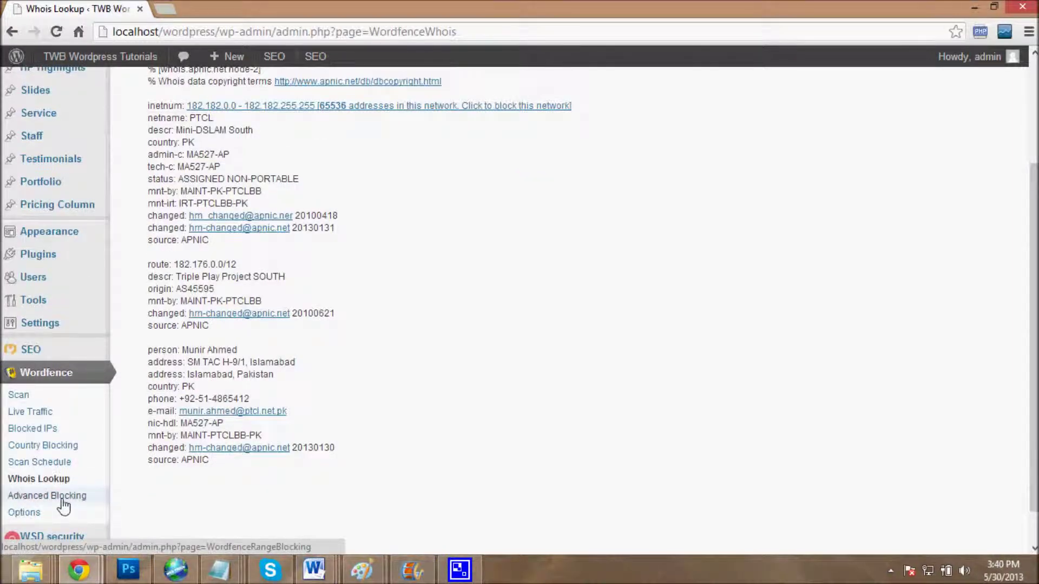
click(62, 501)
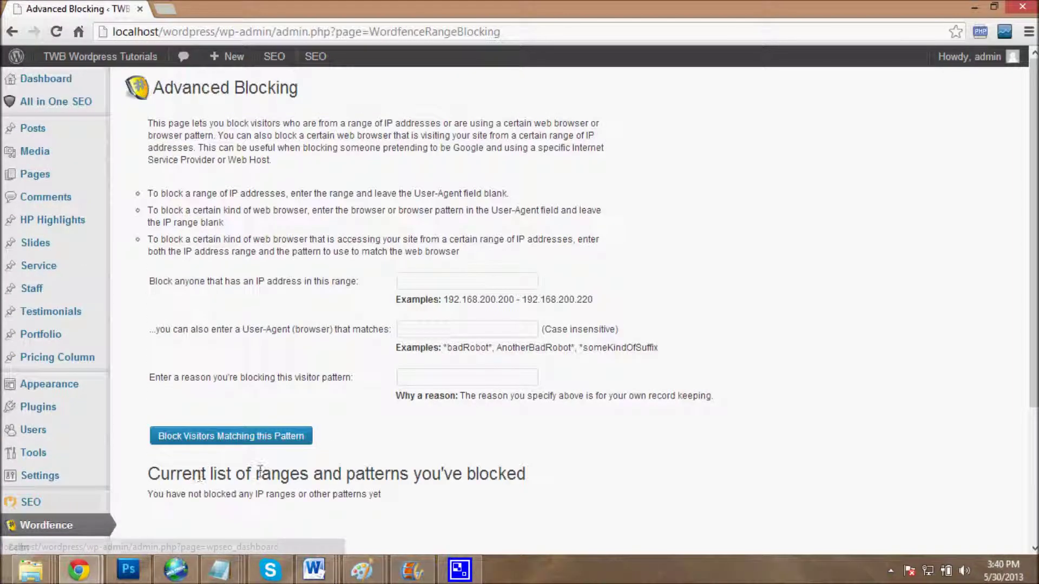
Step: Inspect the IP range and User-Agent pattern fields and the empty blocked list, then go to Options
click(426, 283)
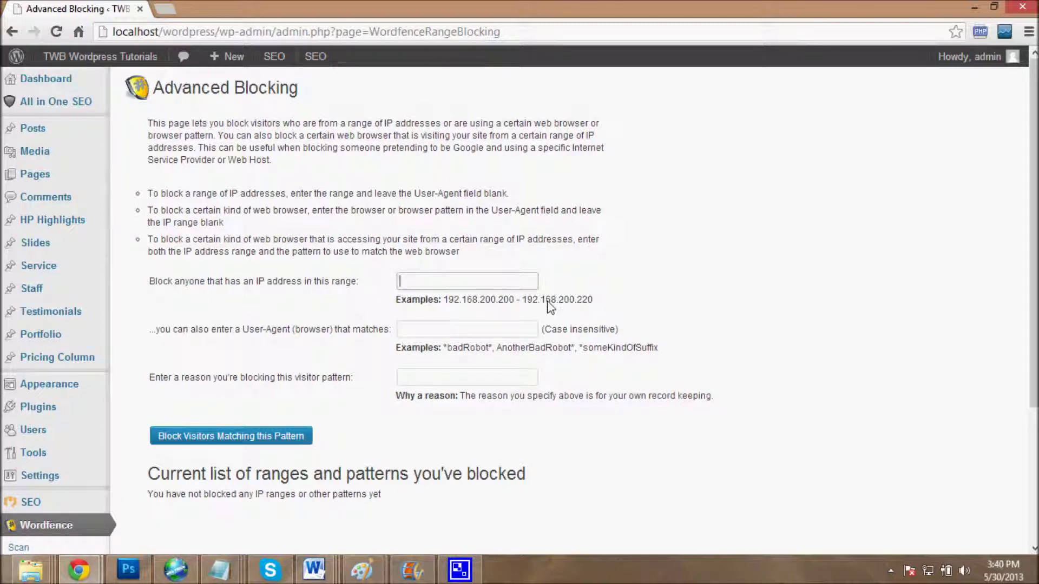
click(417, 331)
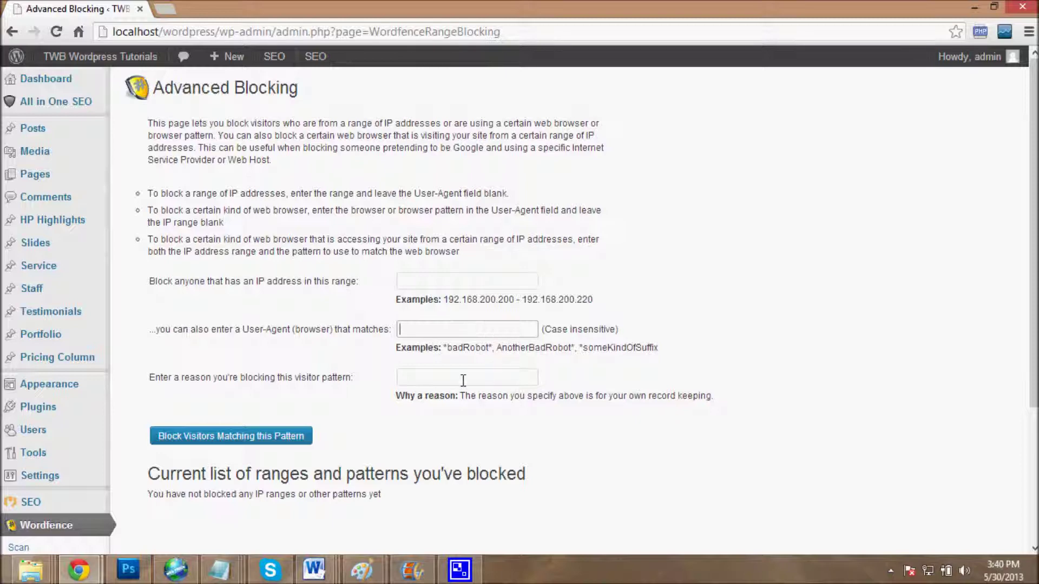
scroll(434, 385, down, 4)
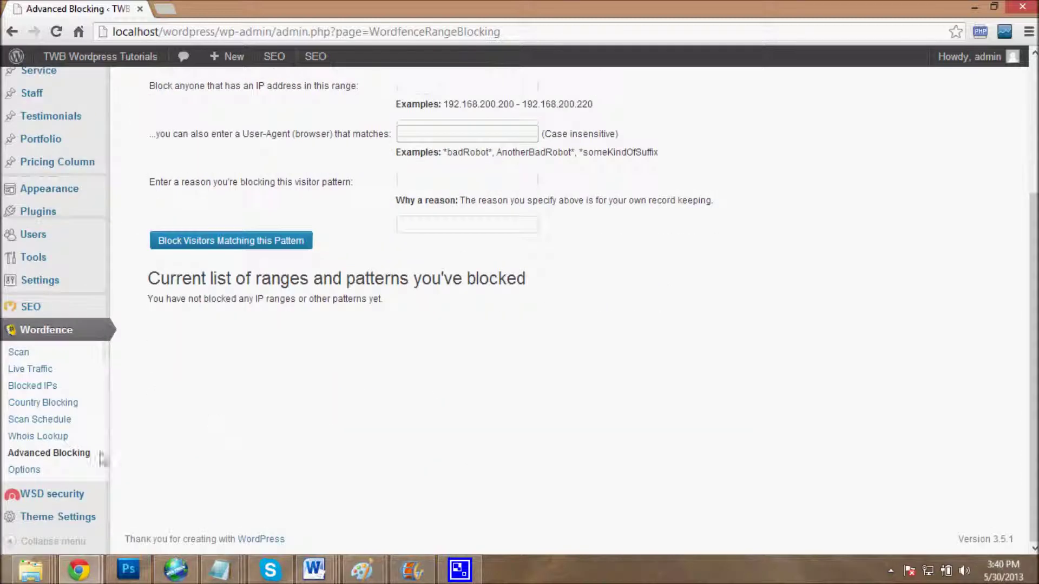
click(25, 470)
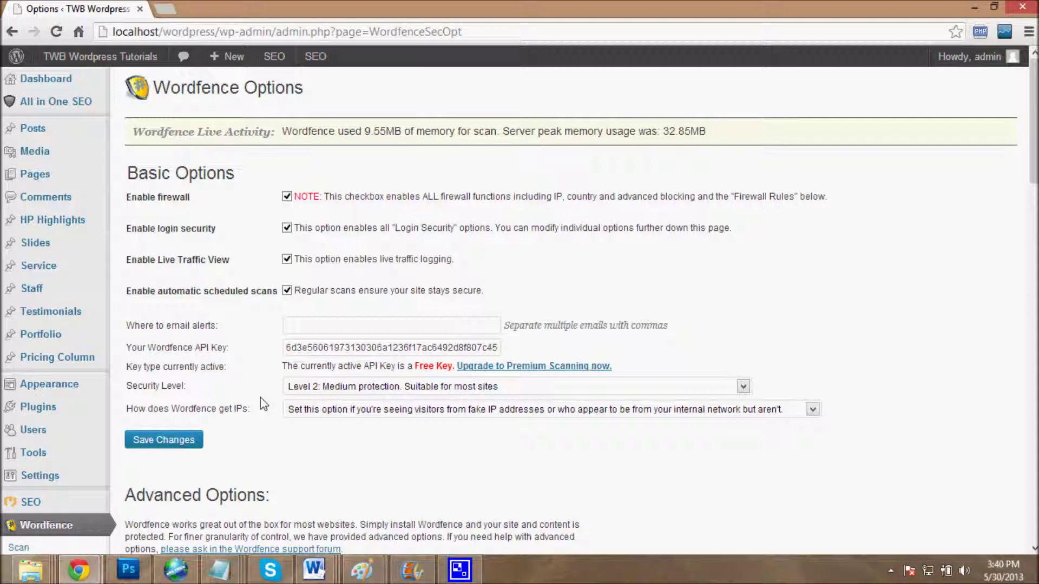
Step: Scroll the Wordfence Options page down to the Alerts section
scroll(86, 373, down, 7)
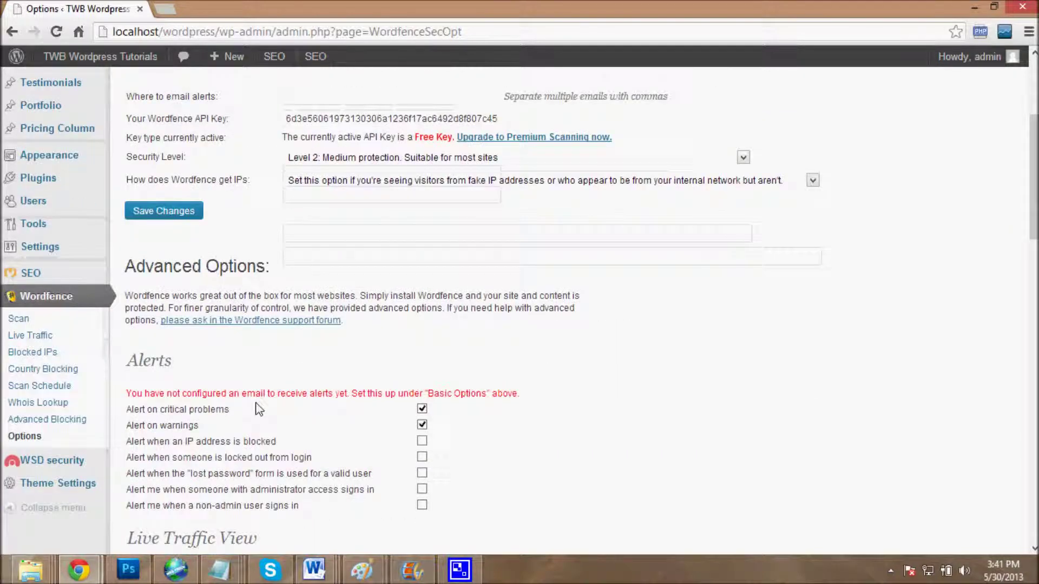
Step: Open WSD security and scroll to the System Information Scan results
click(50, 312)
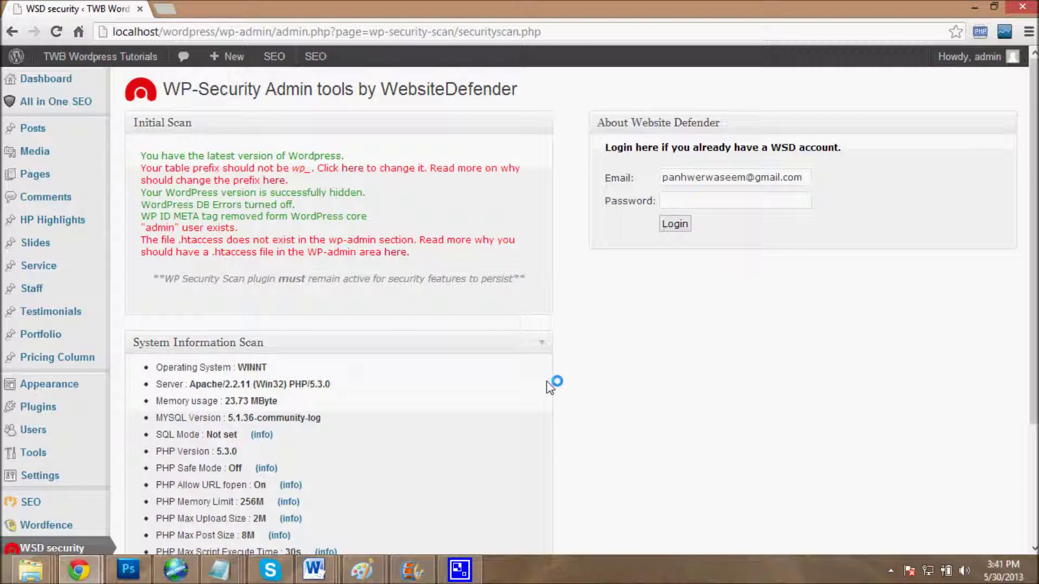
scroll(354, 297, down, 3)
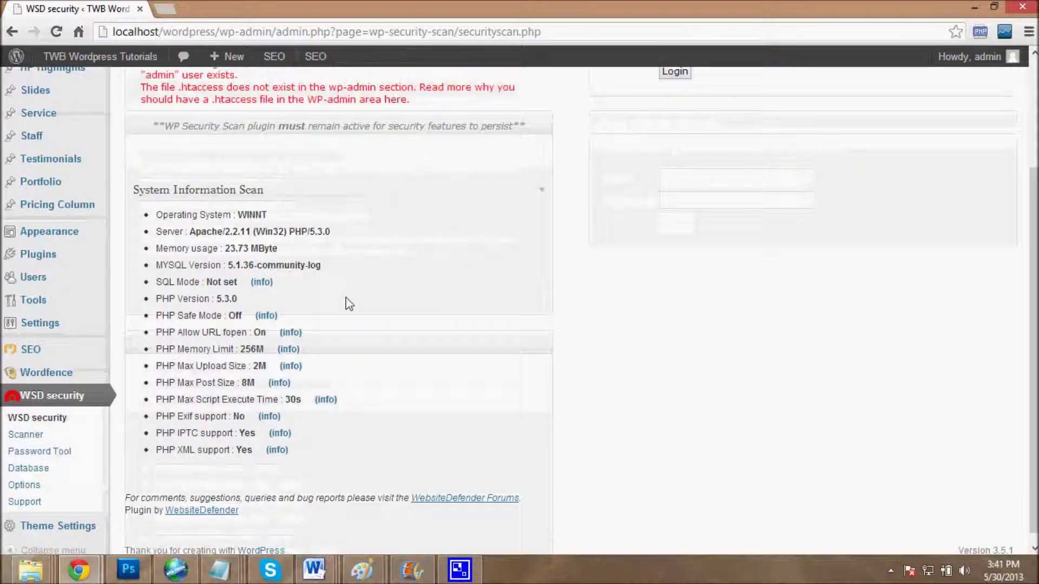
Step: Open the Scanner and highlight the root directory's needed chmod 0755 and current 0777
click(46, 439)
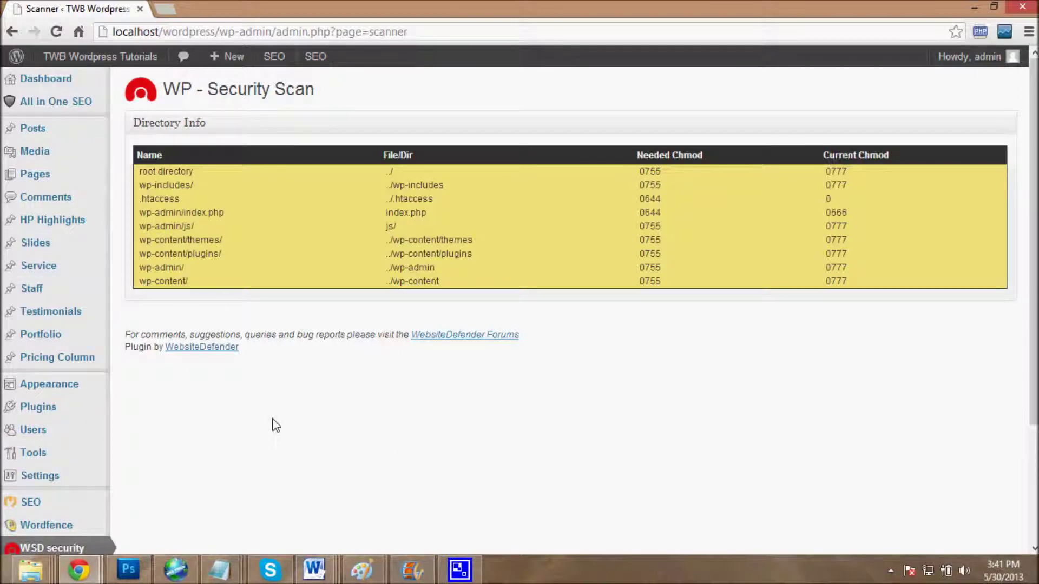
drag(639, 174, 704, 175)
drag(831, 171, 866, 171)
Step: Highlight the needed and current chmod columns down the Directory table, then go to Password Tool
drag(644, 171, 666, 267)
click(666, 268)
drag(826, 171, 854, 268)
scroll(668, 283, down, 3)
click(34, 448)
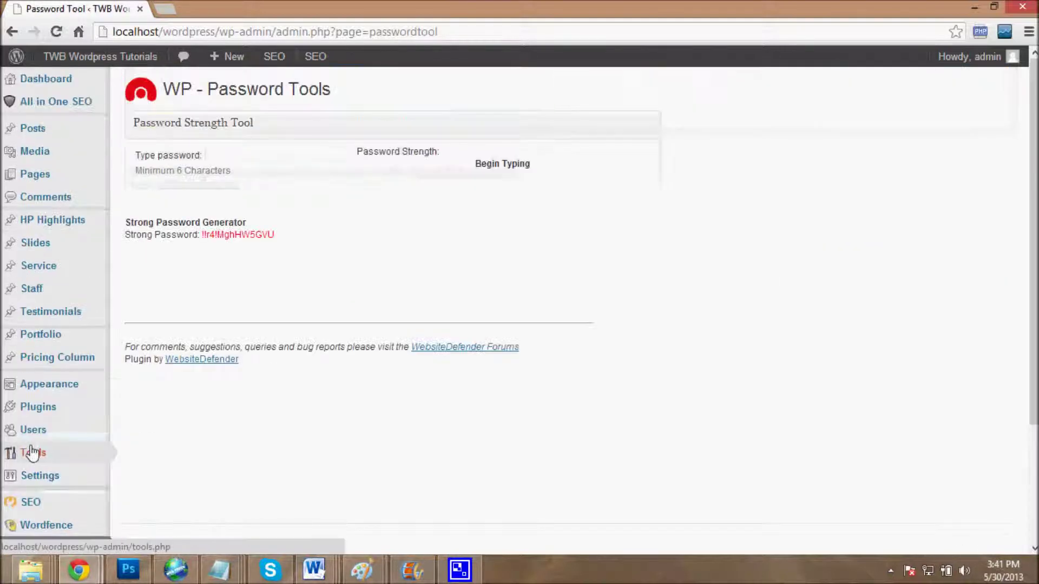
Step: Try the password strength field, then go to the Database page
click(265, 154)
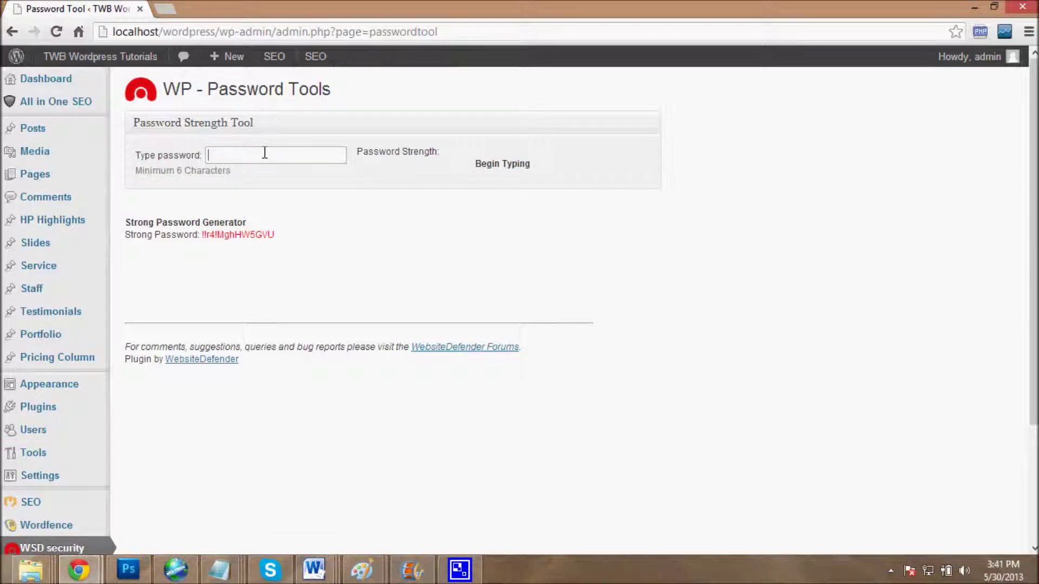
scroll(123, 417, down, 3)
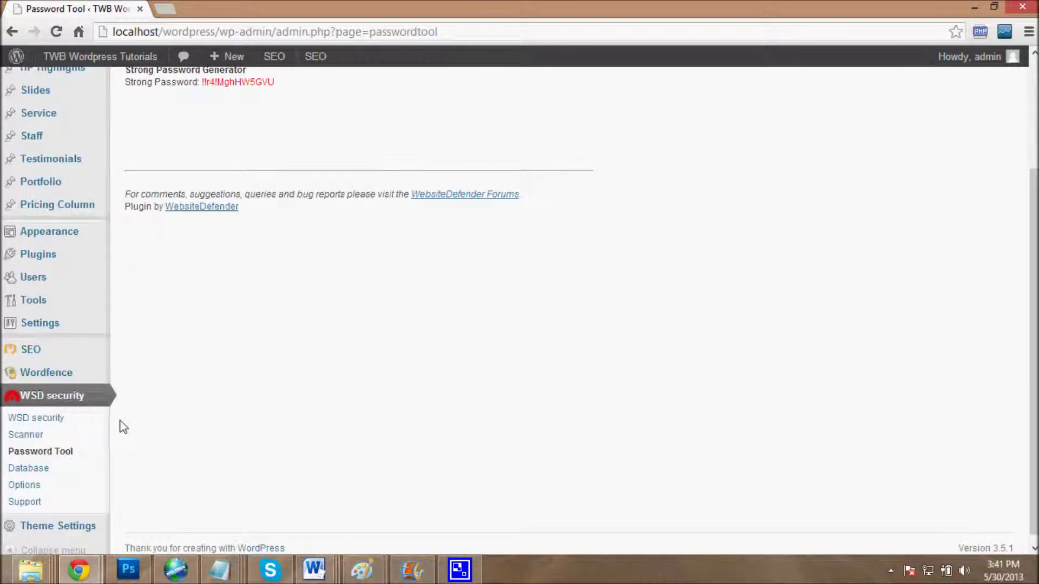
click(49, 462)
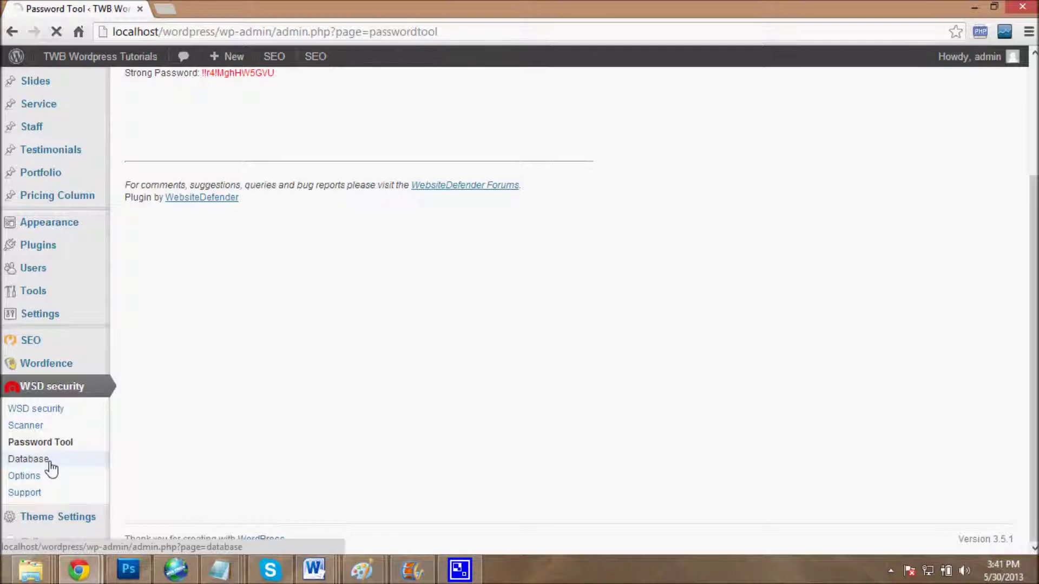
Step: Highlight the current wp_ table prefix, then go to the plugin options
scroll(254, 404, down, 4)
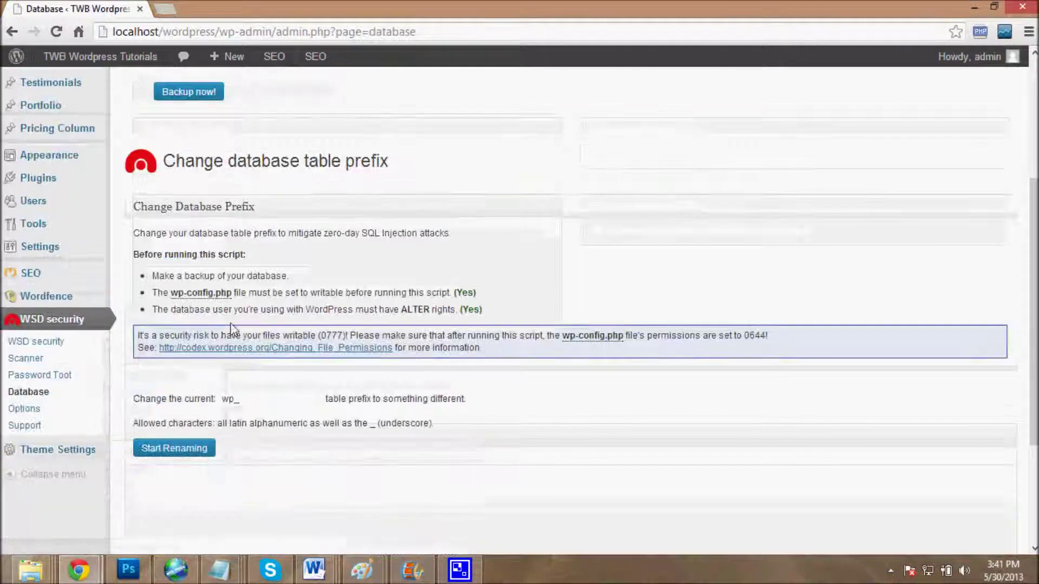
drag(255, 403, 226, 407)
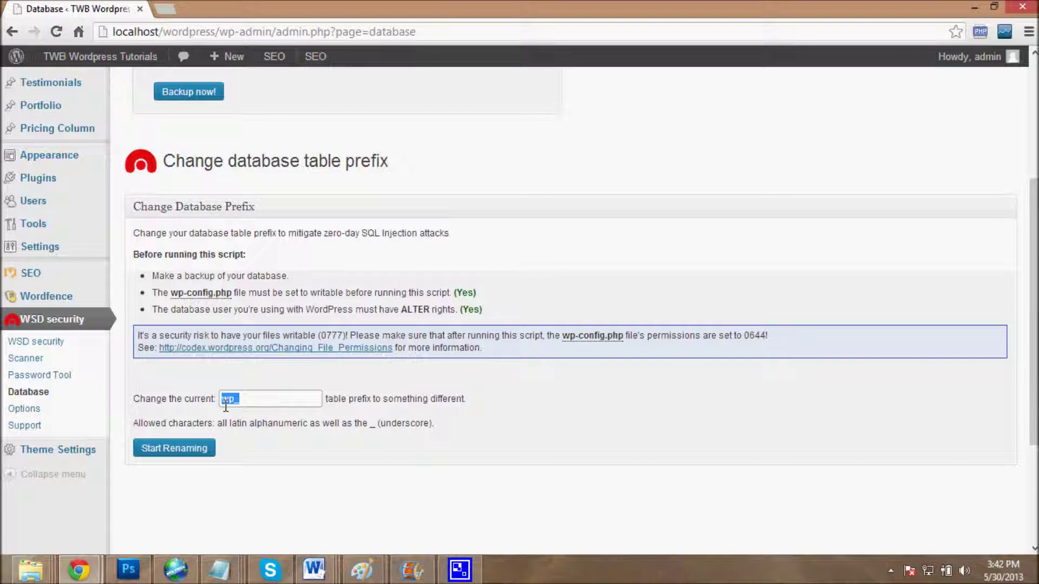
click(12, 412)
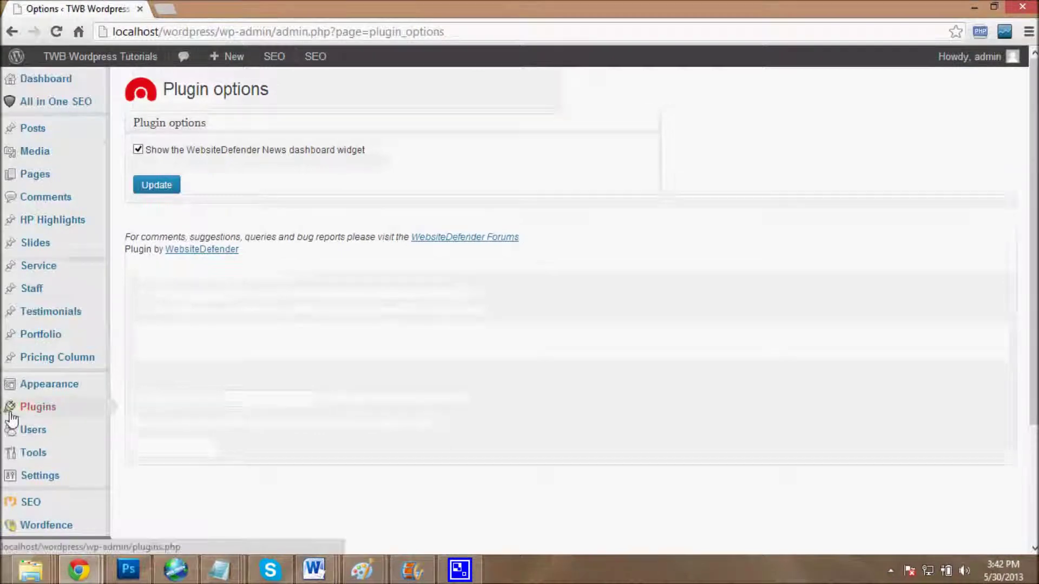
Step: Go to the WSD security Support page describing WebsiteDefender's features
scroll(39, 509, down, 2)
click(33, 495)
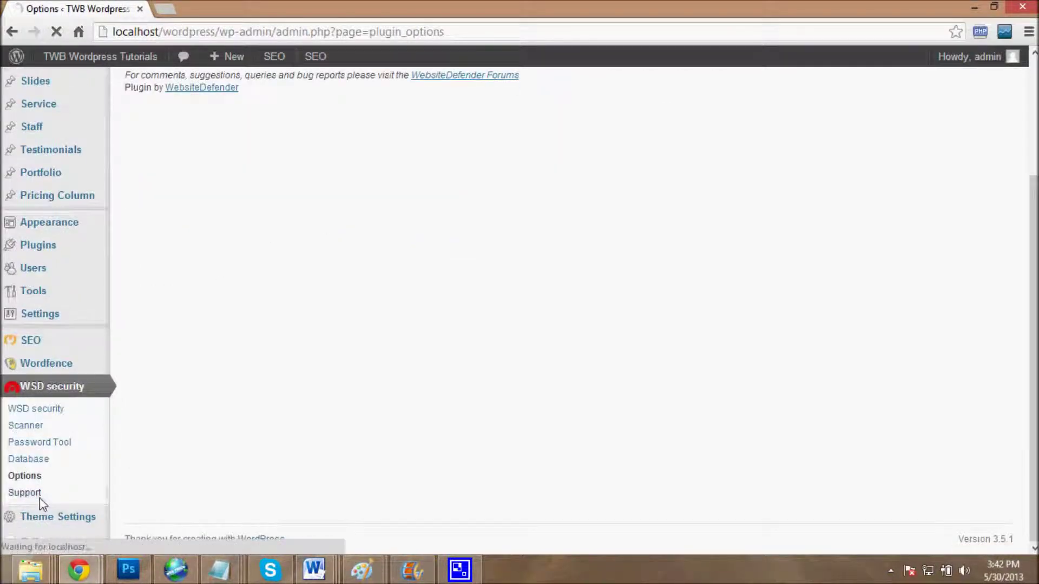
scroll(255, 441, down, 3)
scroll(371, 424, up, 3)
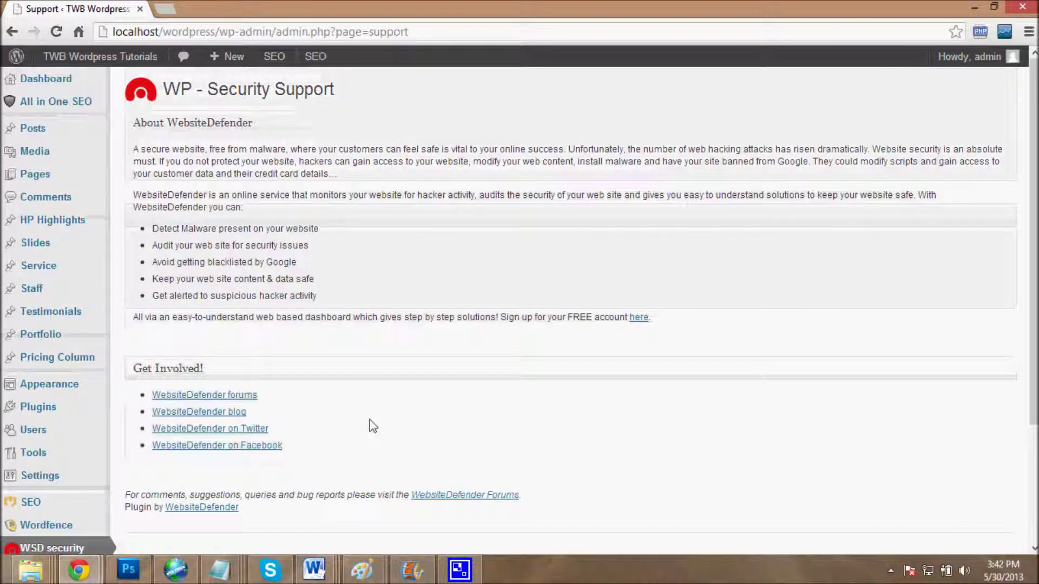
scroll(372, 425, down, 2)
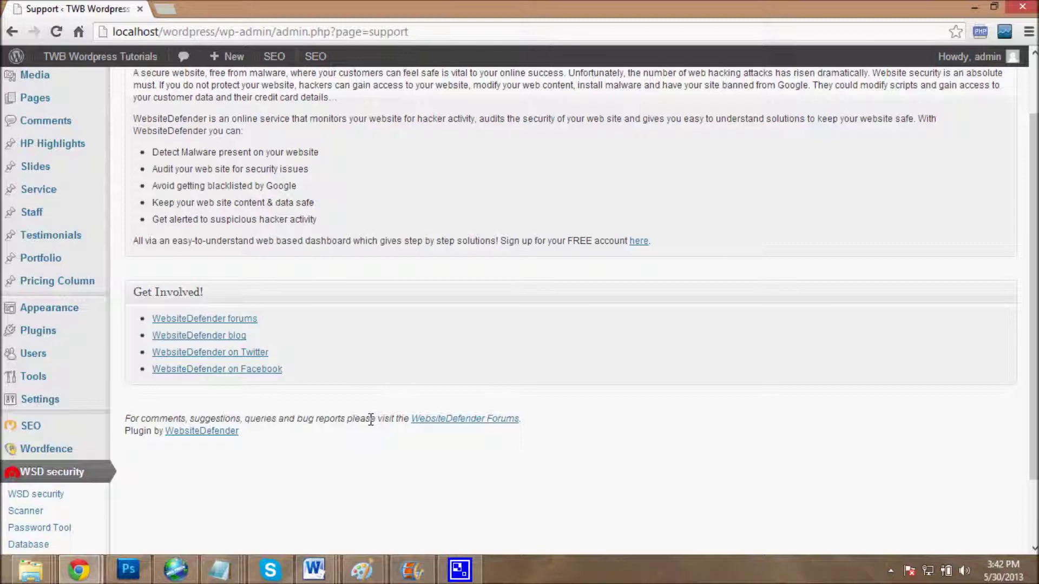
Step: Review the forums, blog, Twitter and Facebook links and reveal the hidden system tray icons
scroll(400, 420, up, 2)
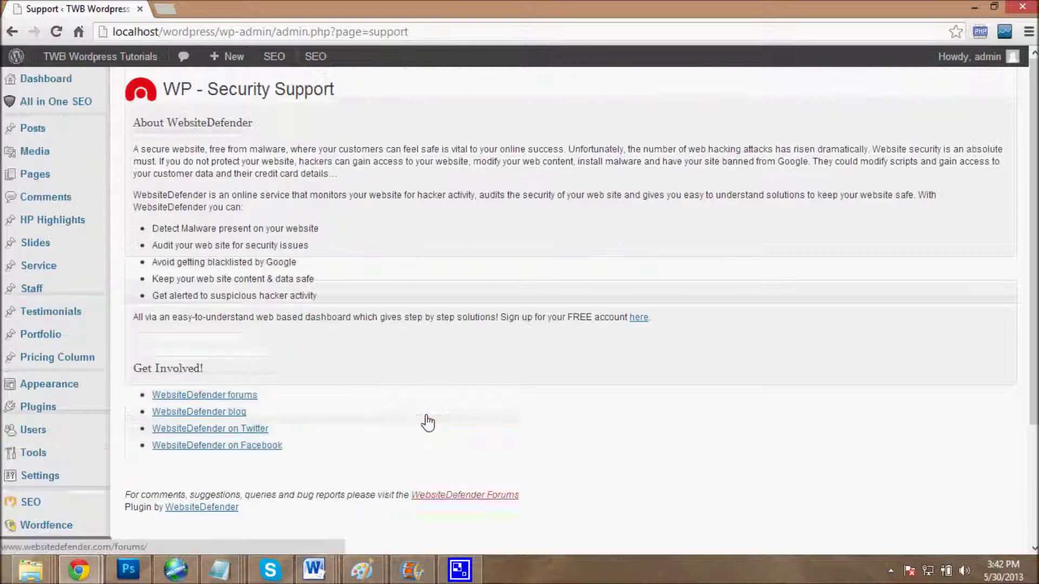
scroll(427, 420, down, 4)
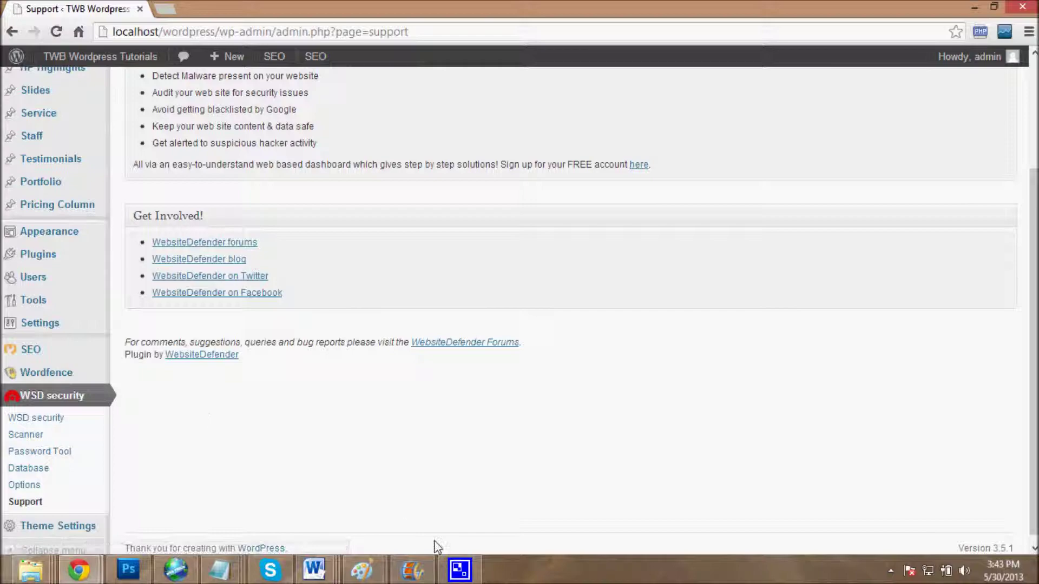
click(890, 572)
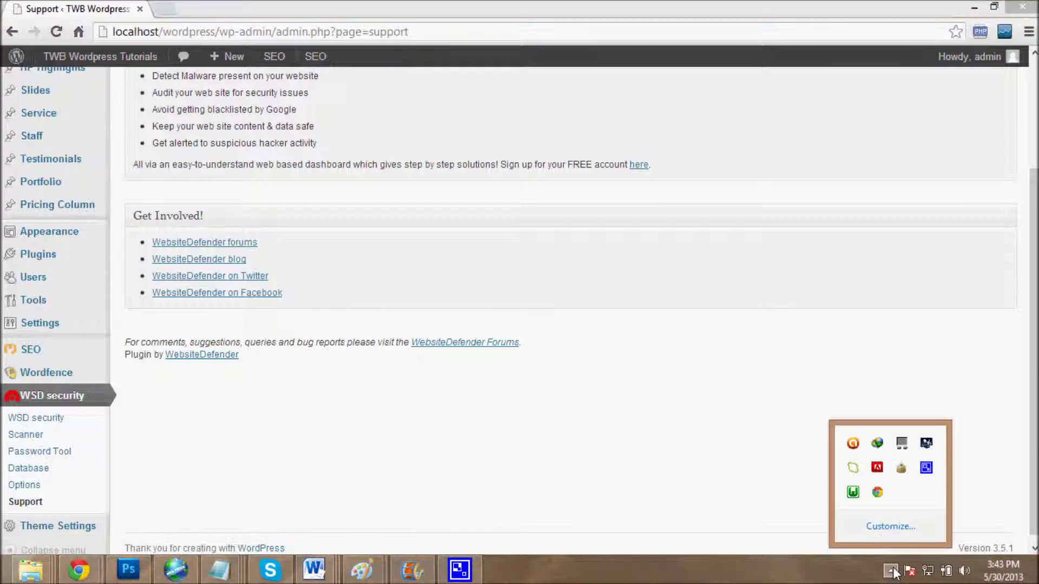